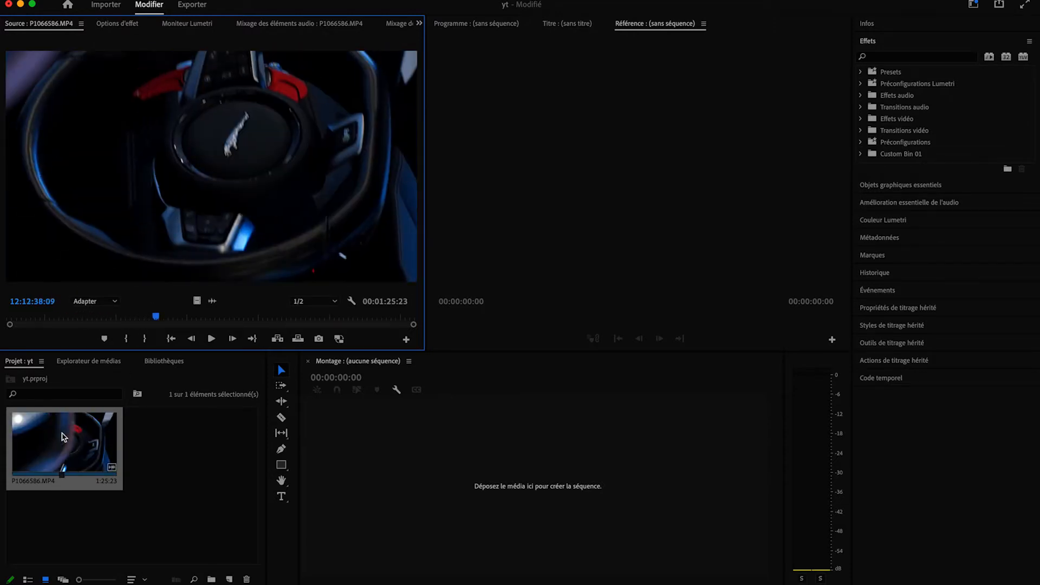
Create a sequence from P1066586.MP4 and inspect its noise in the reference monitor at 150% and 200% zoom.
drag(121, 442, 355, 441)
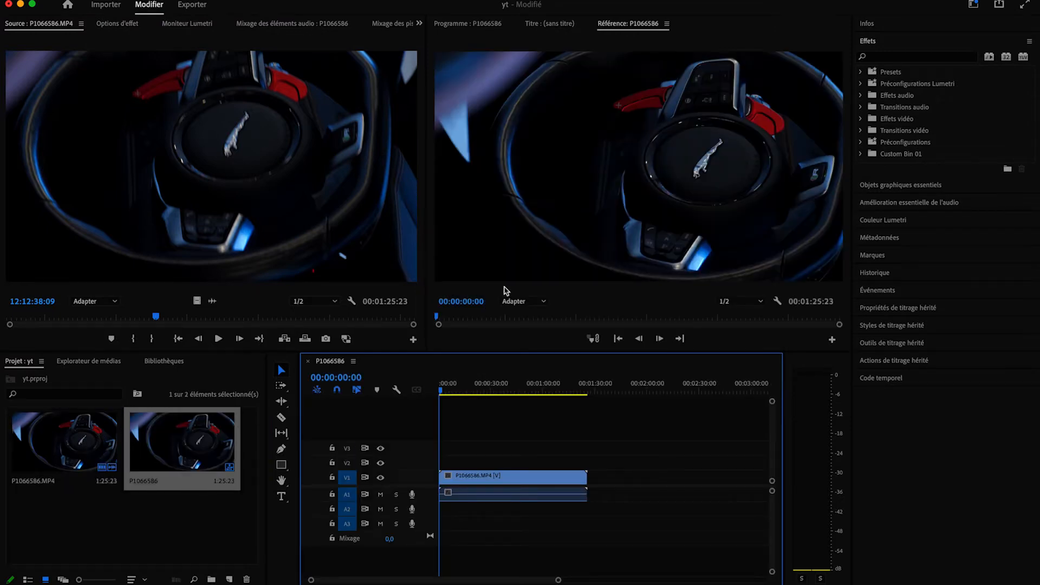
click(522, 300)
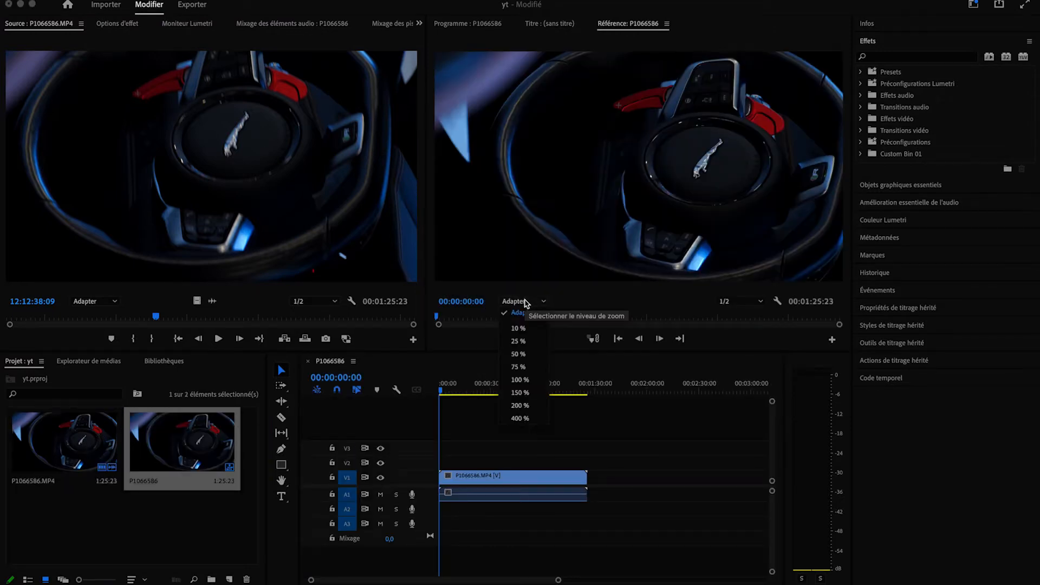
click(528, 396)
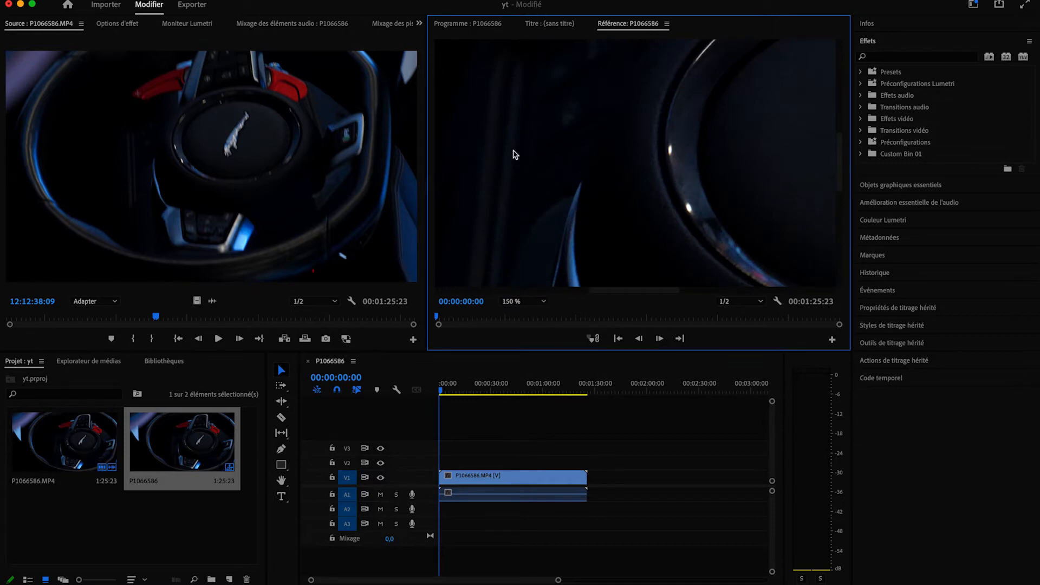
scroll(540, 304, down, 1)
click(541, 302)
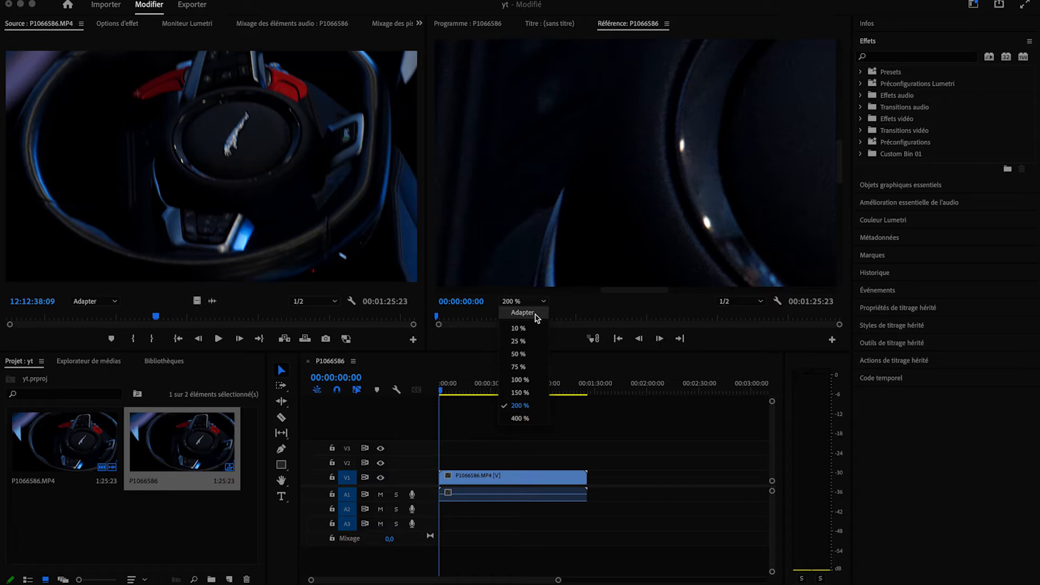
click(535, 313)
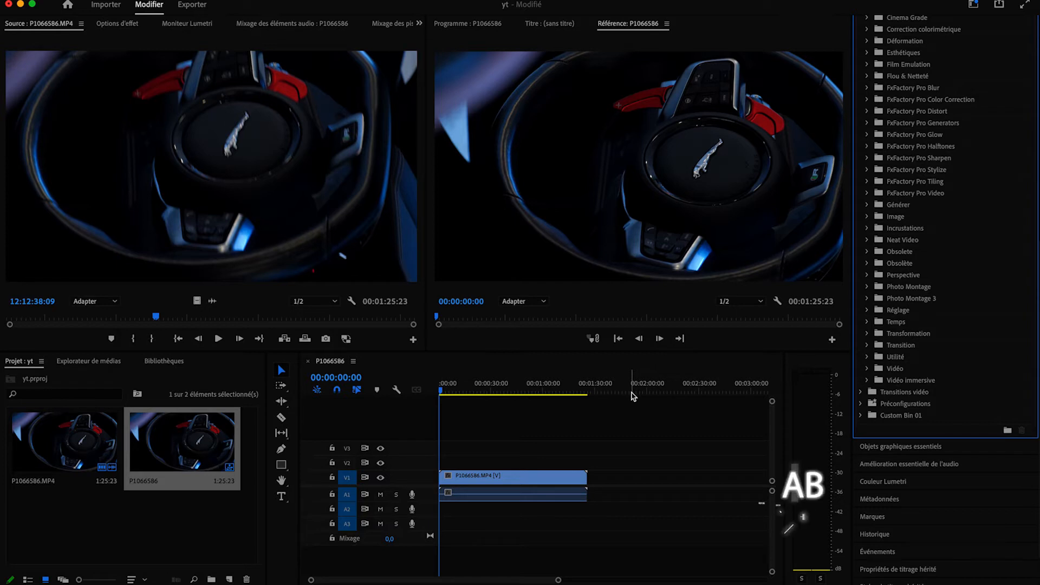
Apply the Supprimer le bruit VR effect from Vidéo immersive to the P1066586.MP4 clip and show its effect options.
click(867, 382)
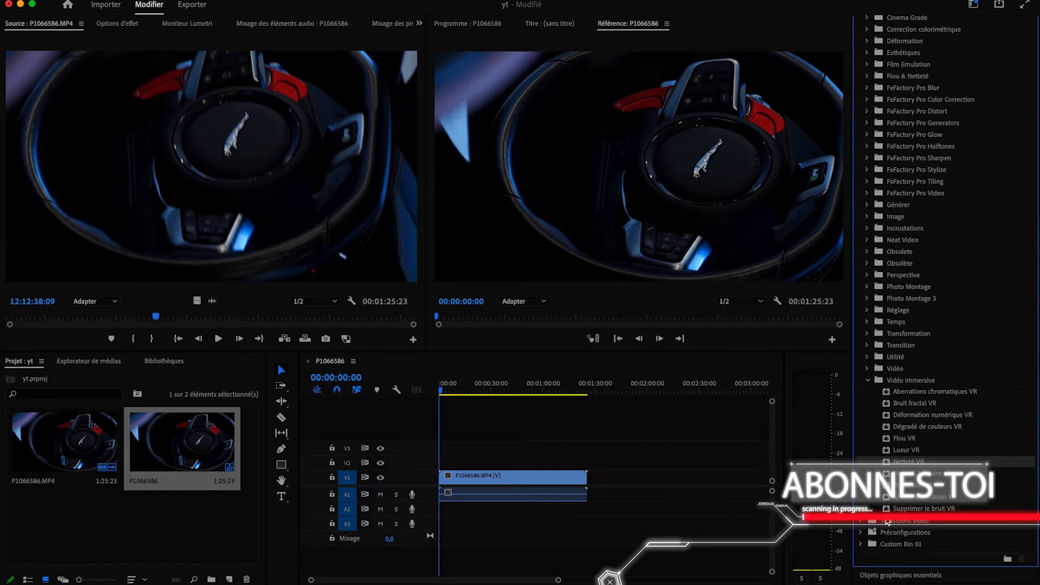
drag(923, 511, 485, 476)
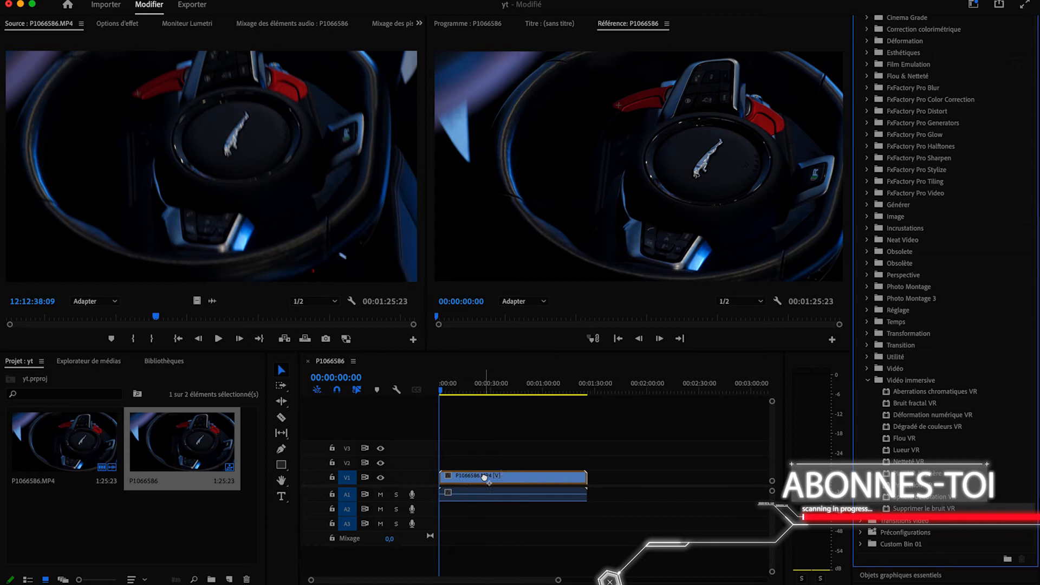
click(119, 23)
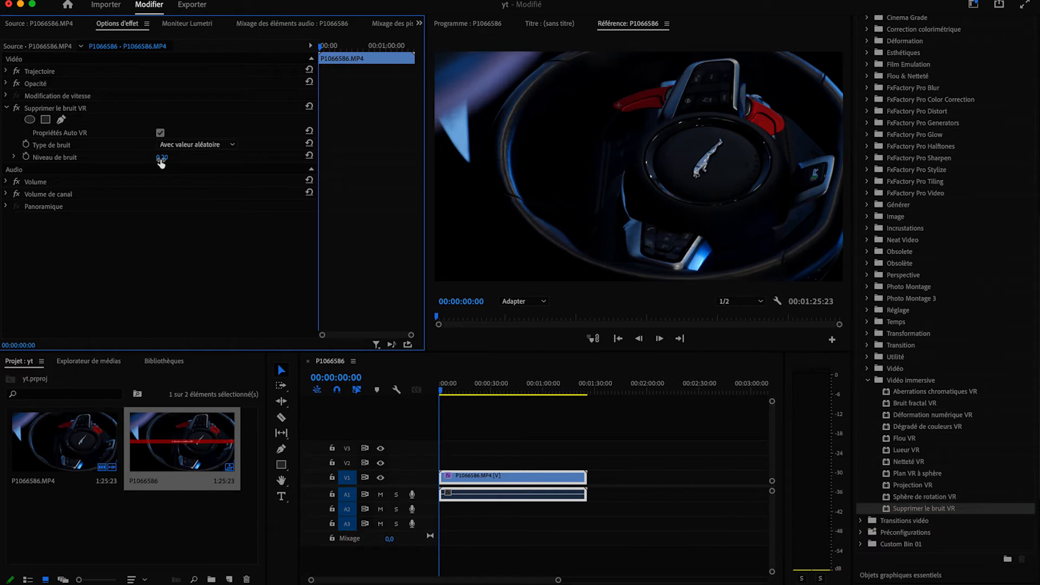
Set Niveau de bruit of the Supprimer le bruit VR effect to 1,00 and check the image at 150% zoom.
click(528, 302)
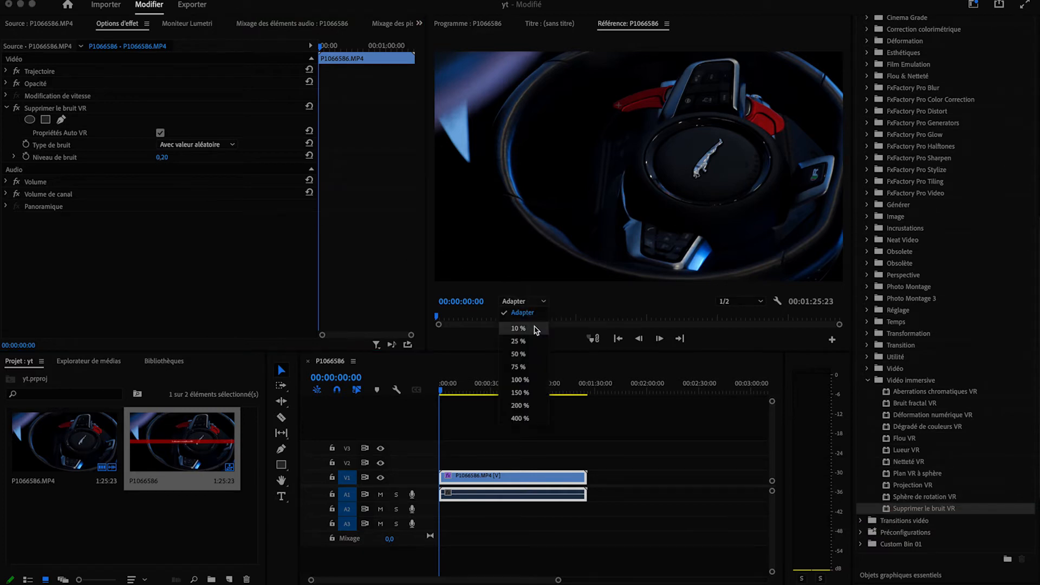
click(523, 395)
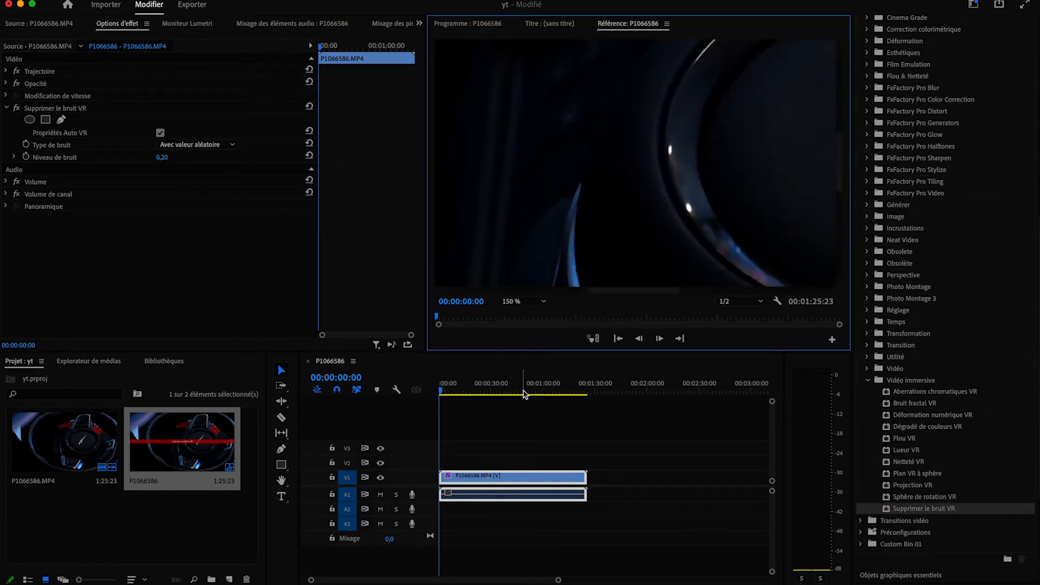
click(161, 157)
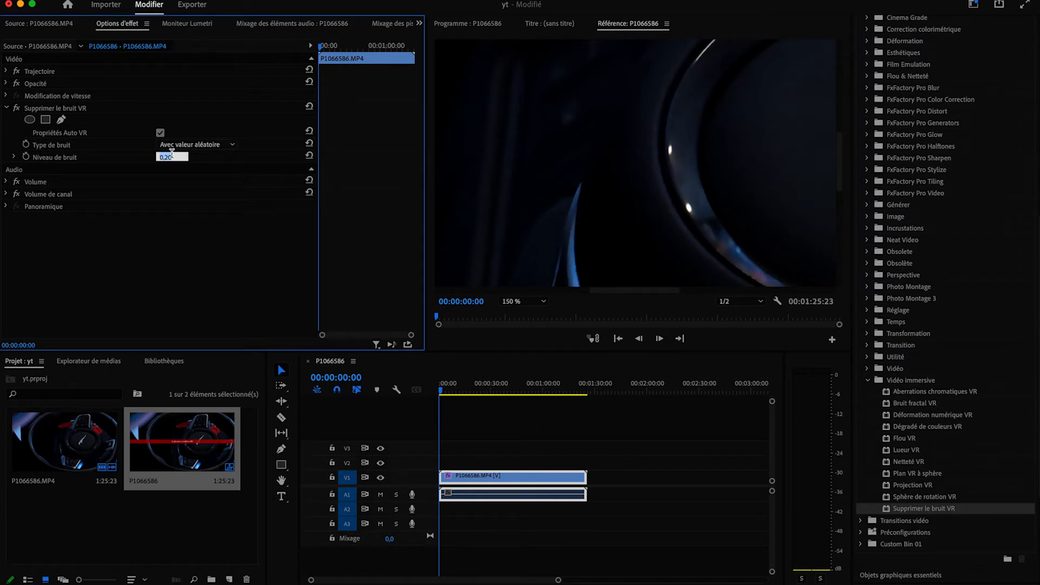
text(1)
key(Return)
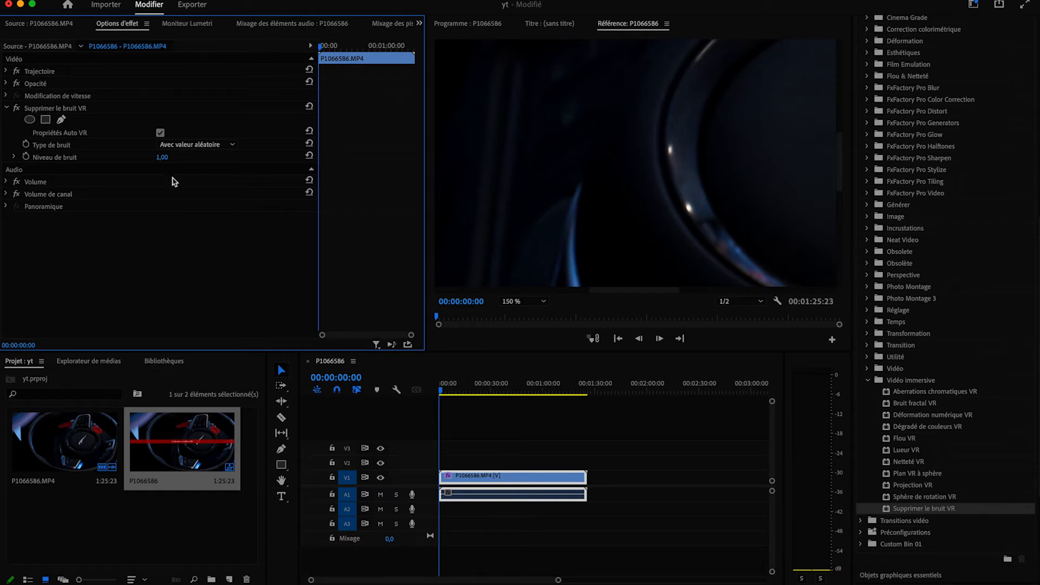
drag(168, 157, 109, 157)
drag(160, 159, 173, 158)
click(535, 301)
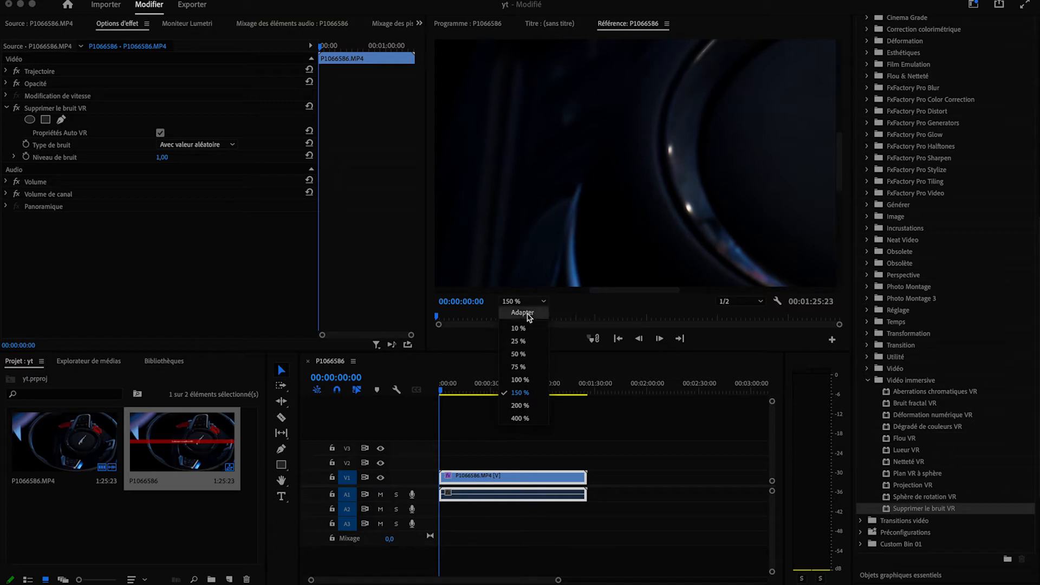
click(531, 314)
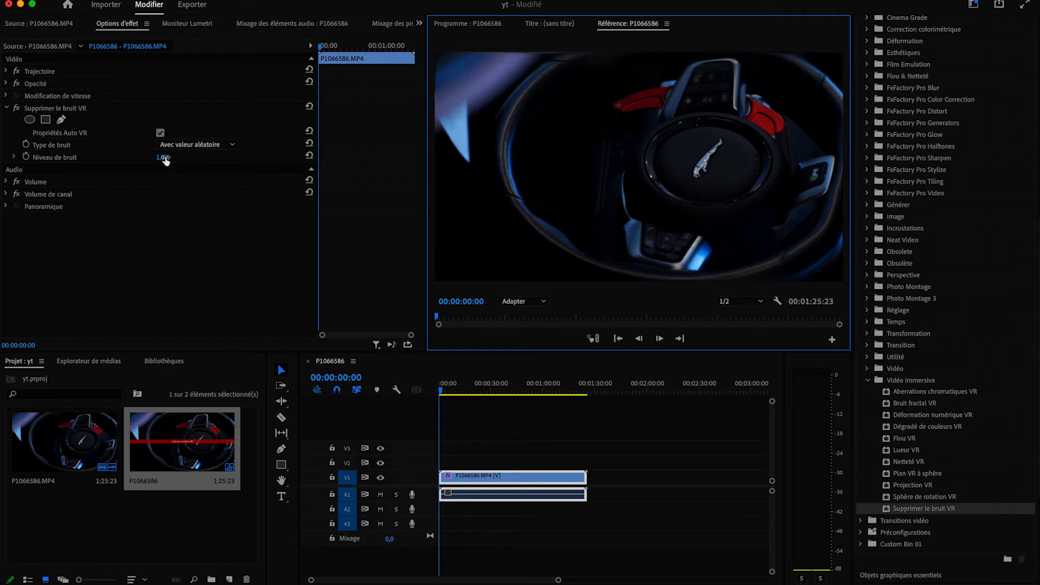
drag(162, 157, 162, 162)
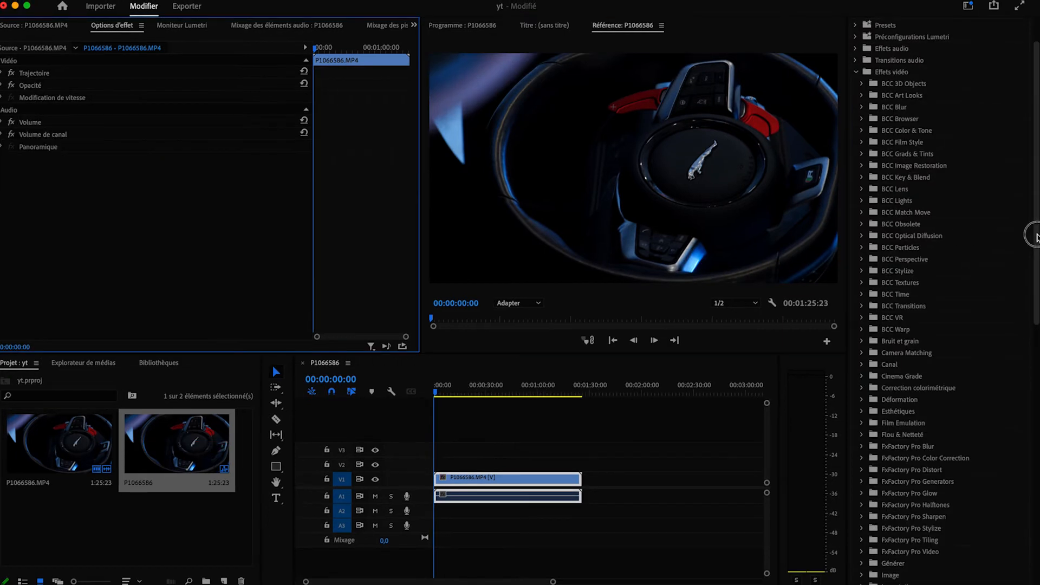
Search the effects for "neat" and apply Reduce Noise v5 (SR) to the P1066586.MP4 clip on V1.
scroll(1036, 236, up, 2)
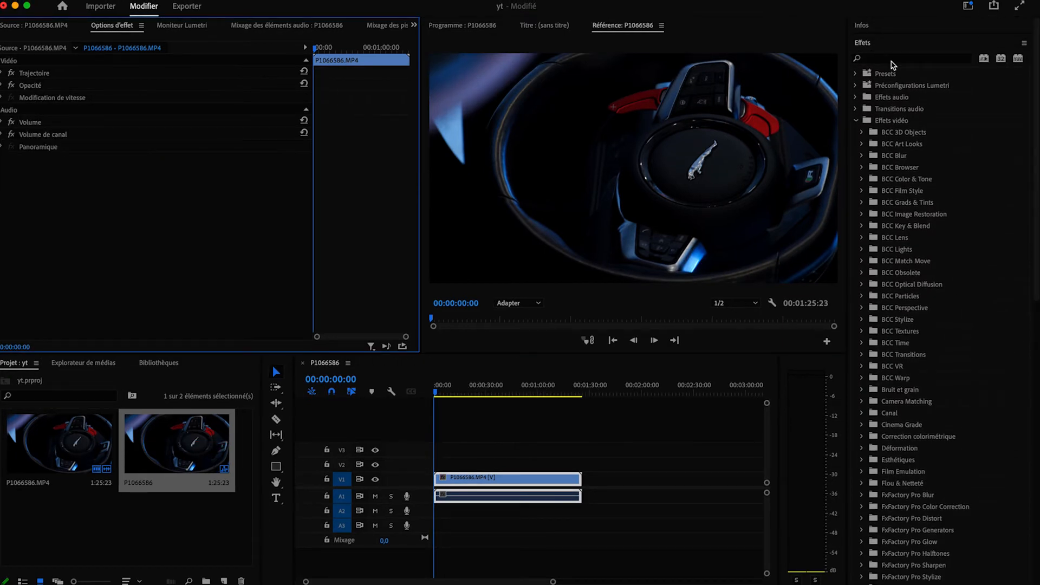
click(895, 58)
text(neat)
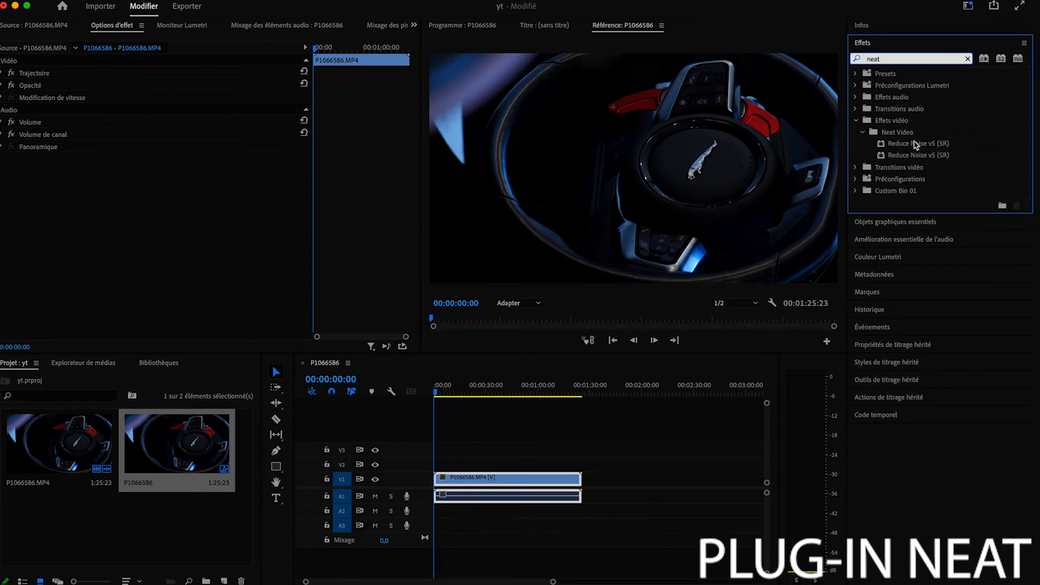
drag(902, 145, 515, 480)
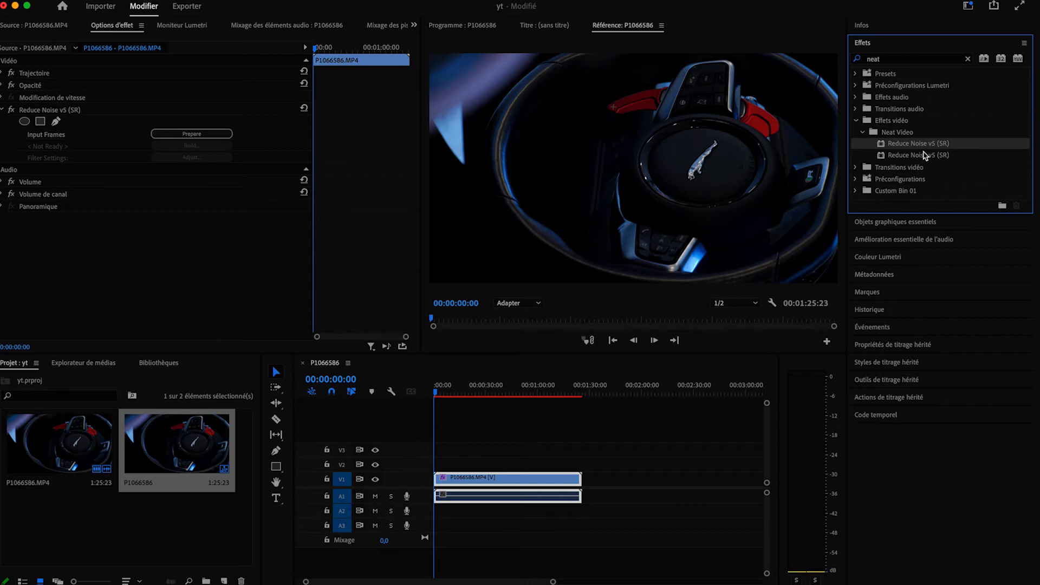
Remove the Reduce Noise v5 (SR) effect from the clip and apply it again.
click(43, 111)
key(Delete)
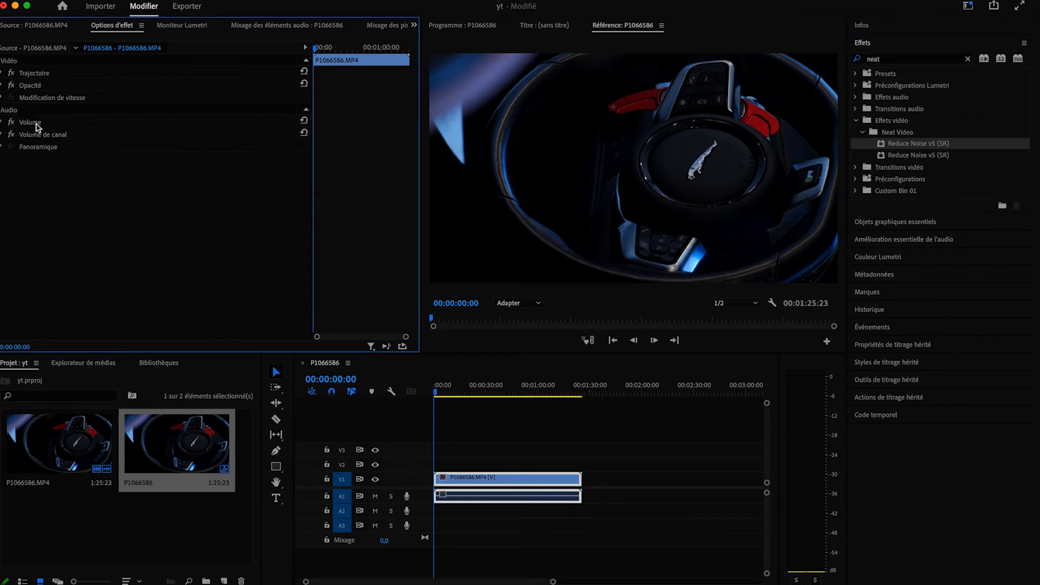
drag(923, 146, 479, 487)
drag(479, 483, 480, 485)
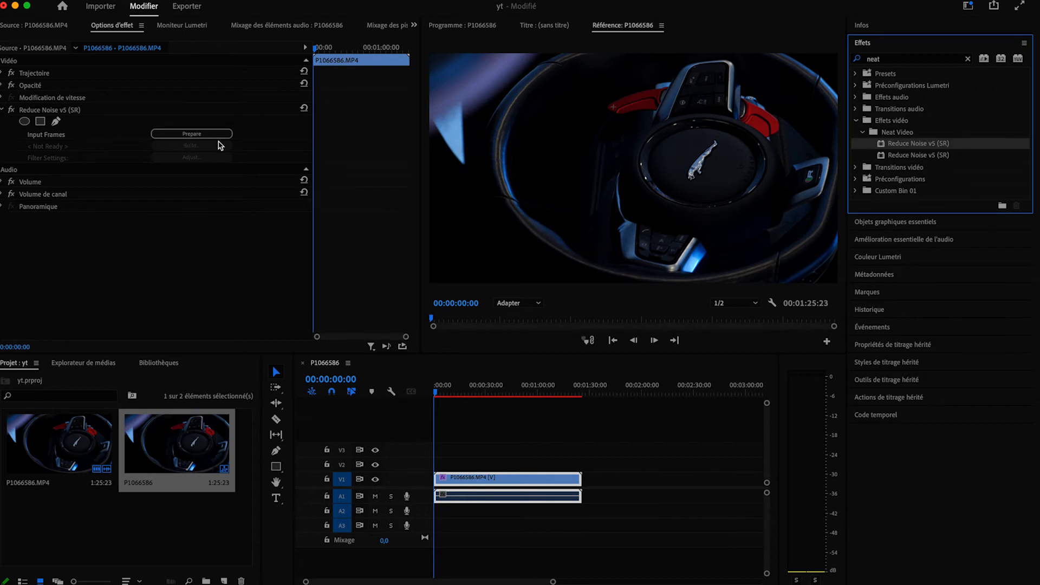
Prepare the input frames of the Reduce Noise effect and open its noise profile builder.
click(204, 134)
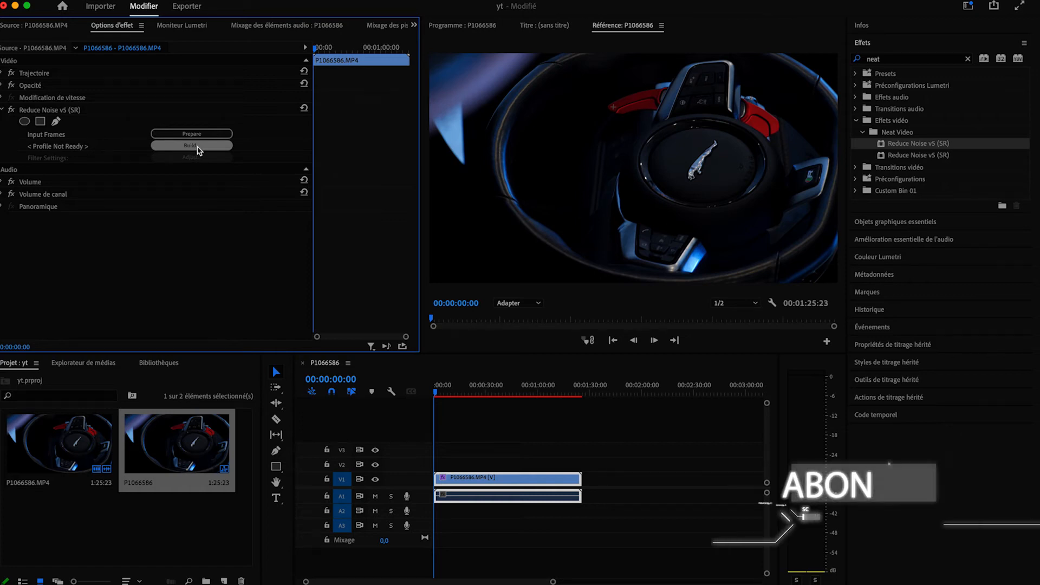
click(199, 147)
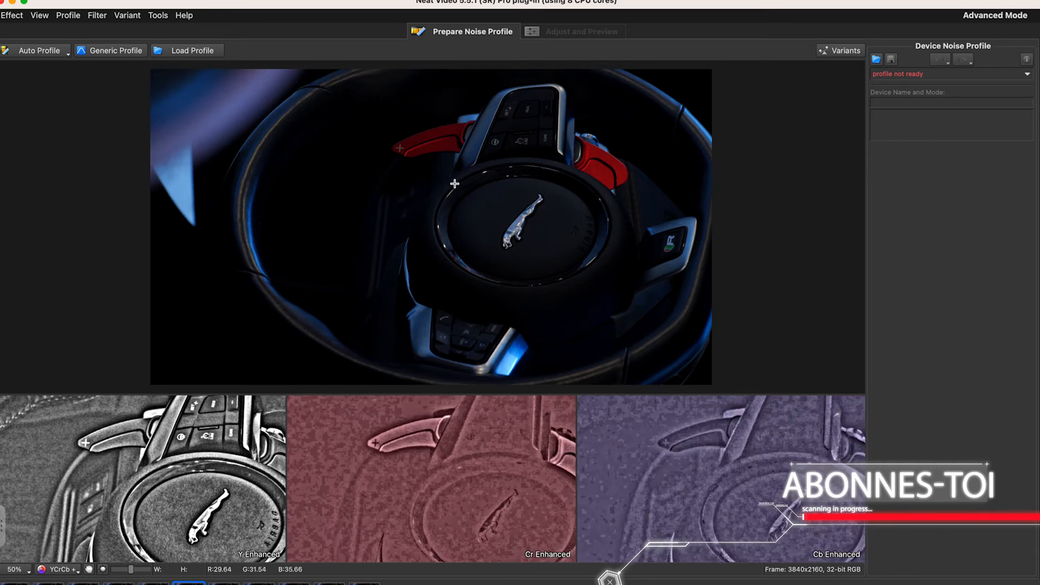
scroll(454, 184, up, 1)
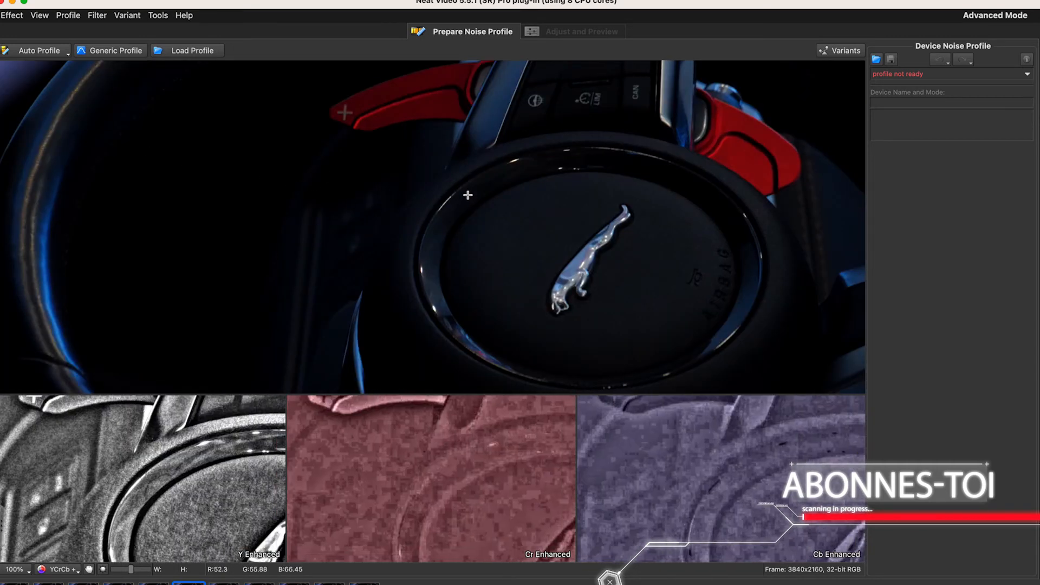
scroll(263, 175, down, 1)
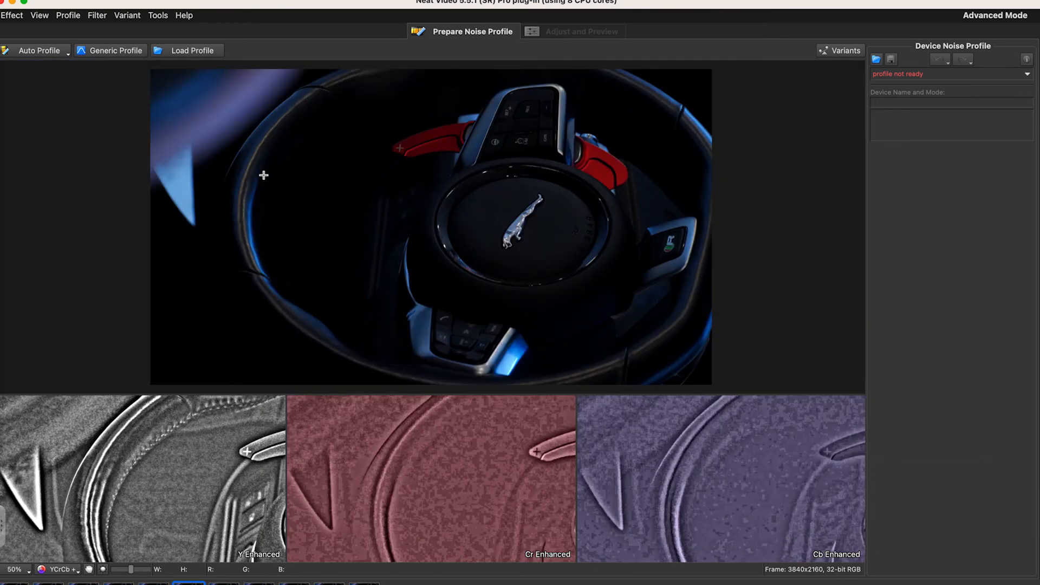
scroll(263, 175, down, 1)
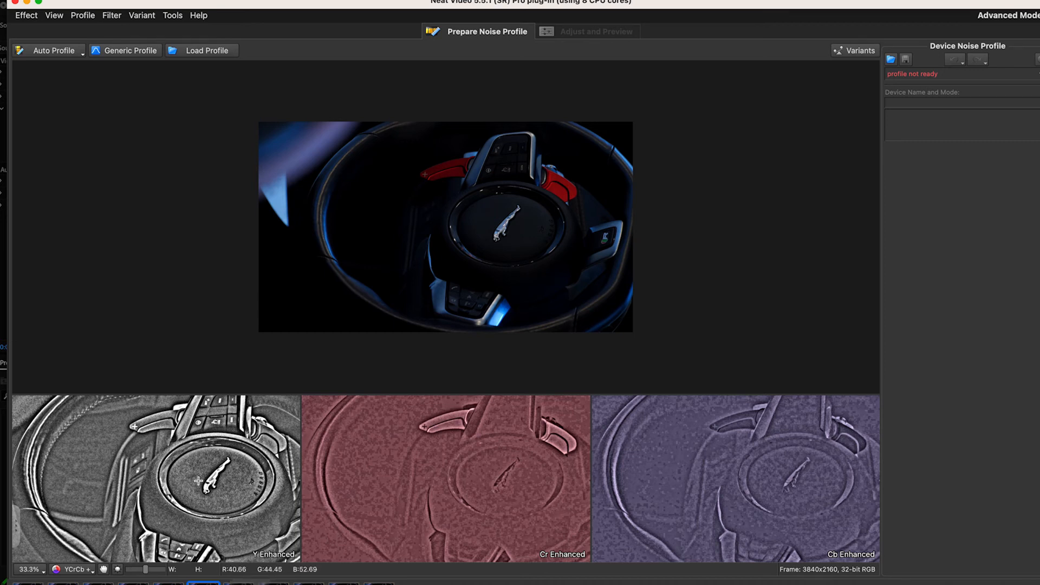
Step through the sample frames to the last one and build an automatic noise profile from it.
key(Left)
key(Left)
key(Left)
key(Right)
key(Right)
key(Right)
key(Right)
key(Right)
key(Right)
key(Right)
key(Right)
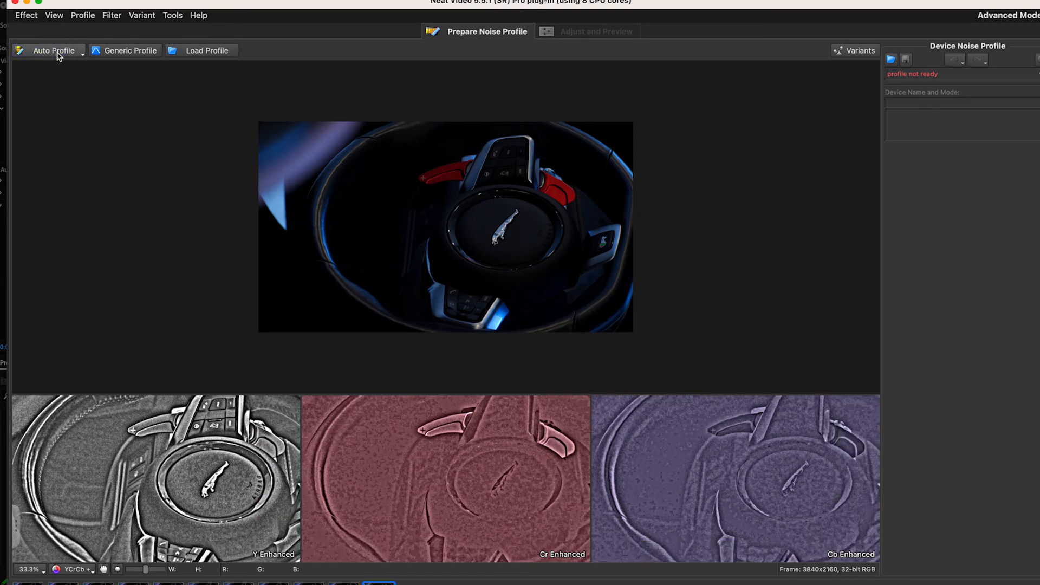
click(53, 50)
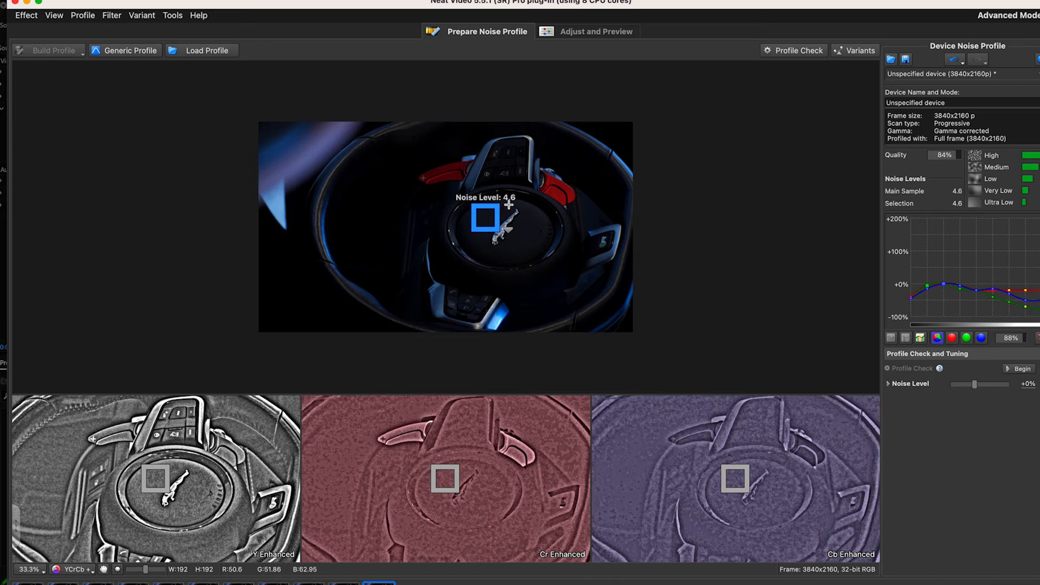
Enlarge the noise sample area to about 511 × 432 pixels, place it on the dark area inside the steering wheel rim and build the profile.
drag(498, 207, 524, 190)
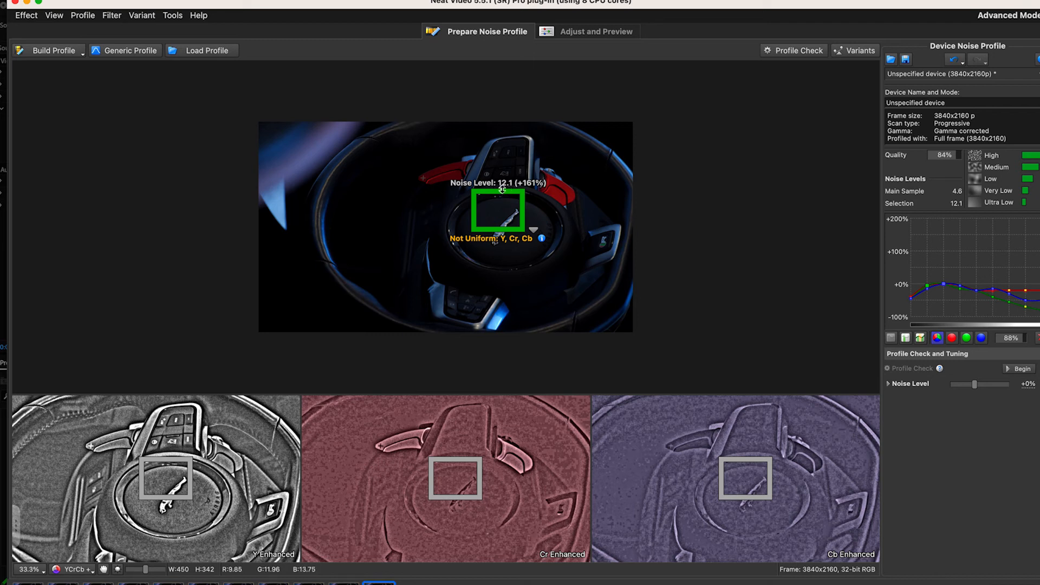
drag(496, 217, 343, 228)
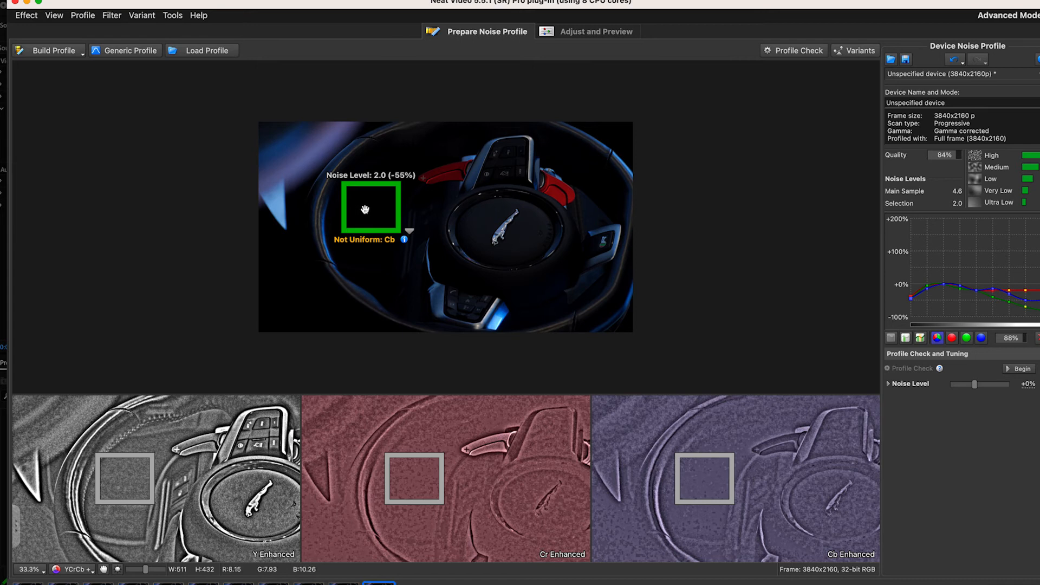
drag(361, 217, 379, 203)
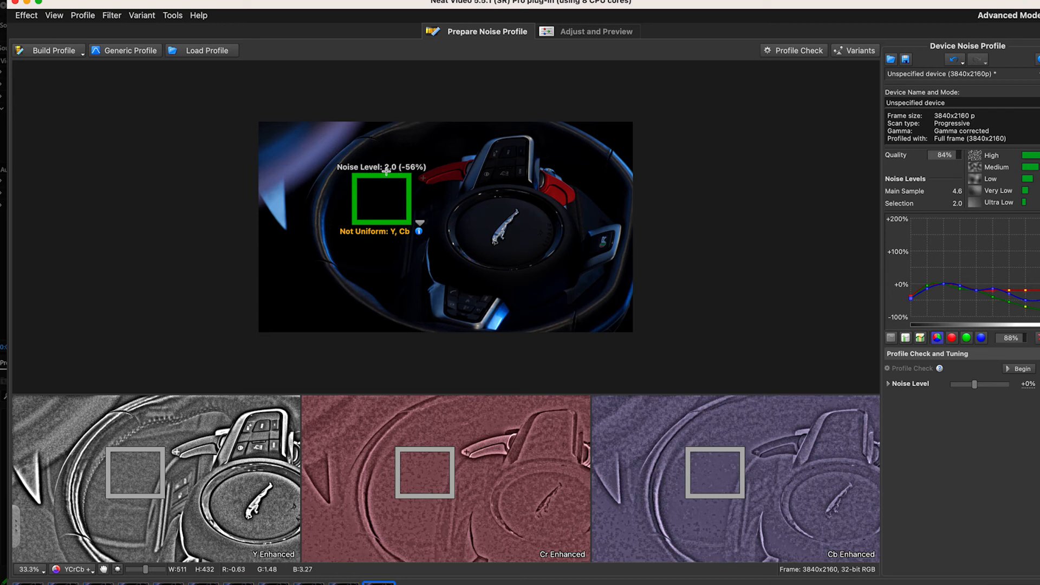
click(61, 50)
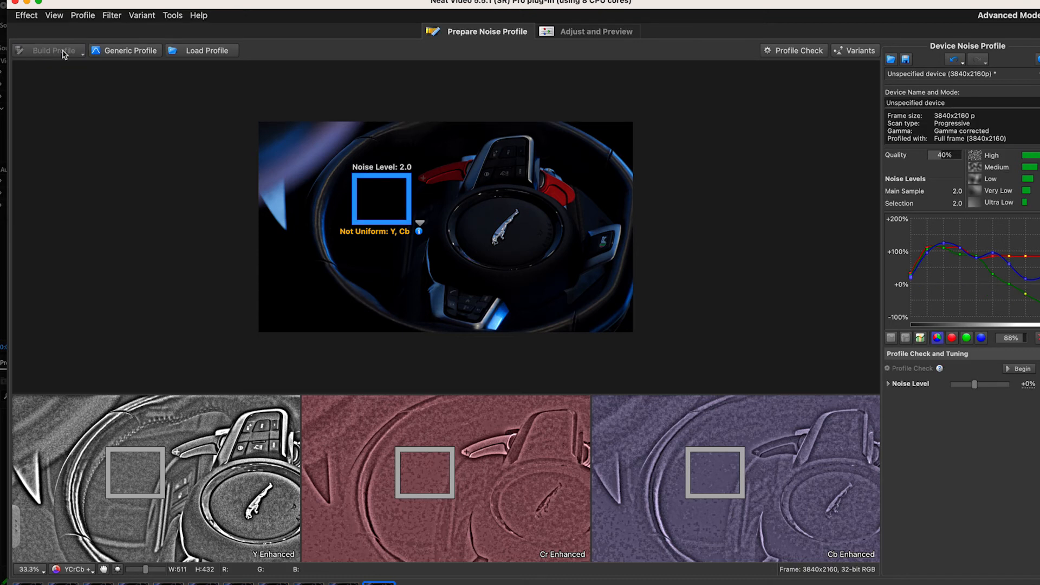
Switch to the generic noise profile and check the noise reduction on the assist image of the steering wheel.
click(123, 55)
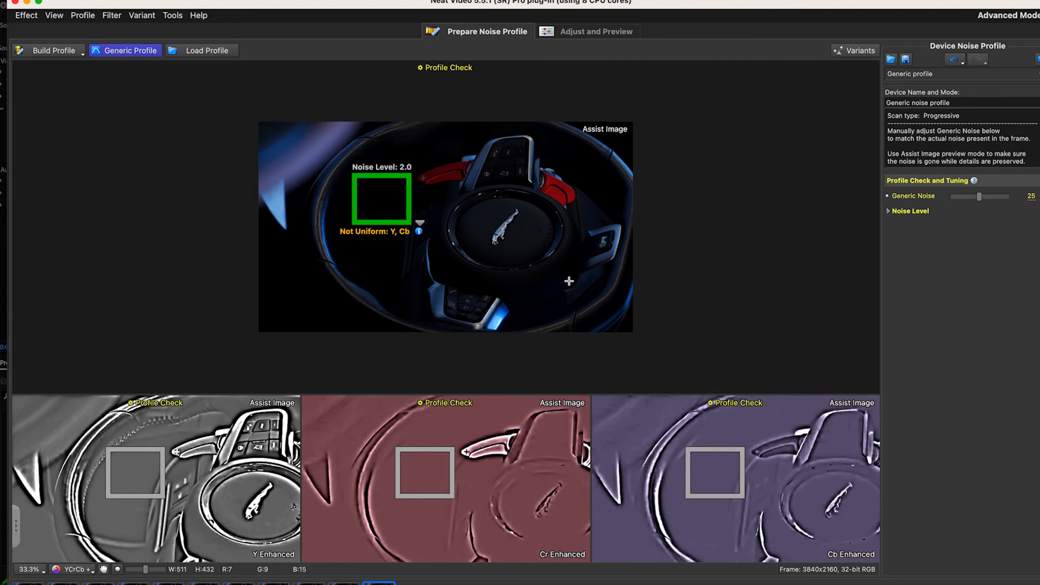
scroll(497, 251, up, 1)
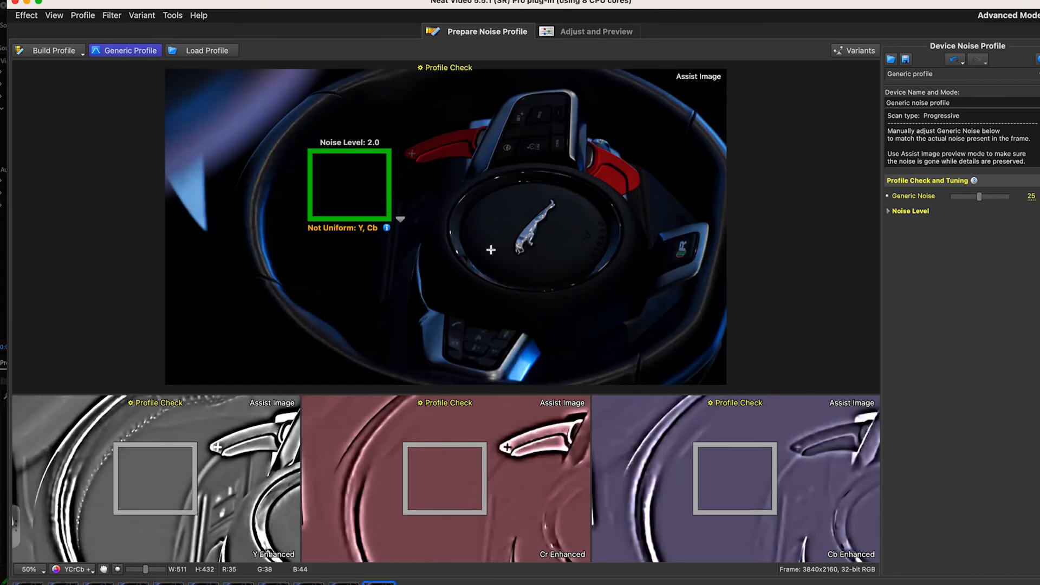
scroll(491, 250, up, 1)
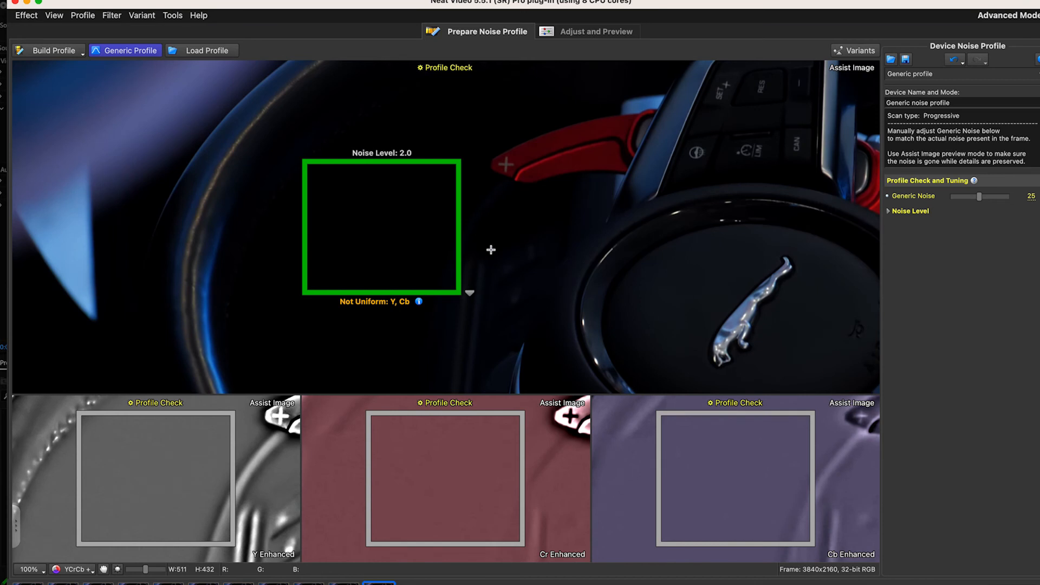
scroll(534, 262, down, 1)
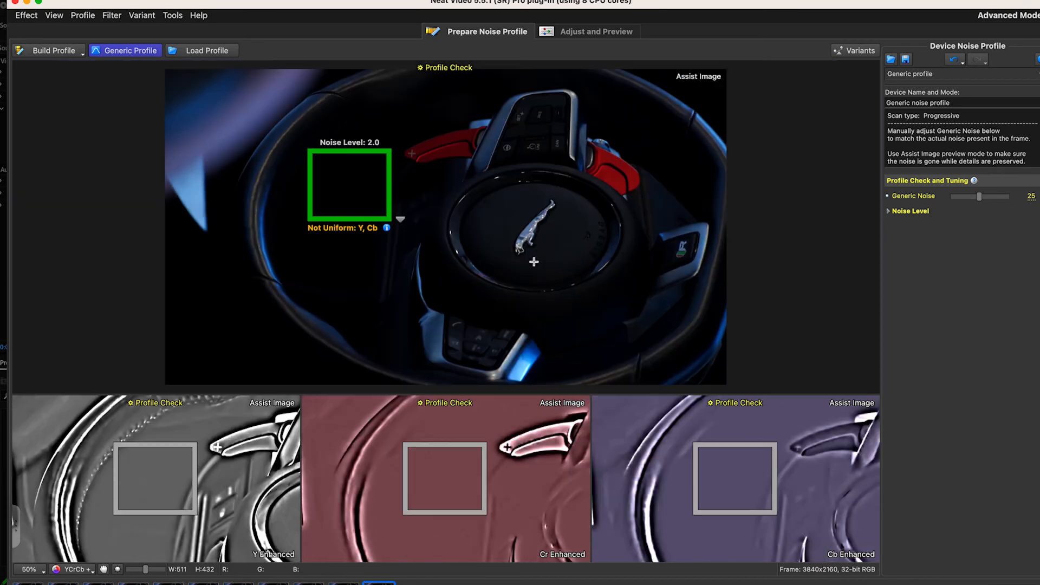
Compare the original steering wheel frame and its enhanced channel views with their noise-reduced assist images.
scroll(533, 262, down, 1)
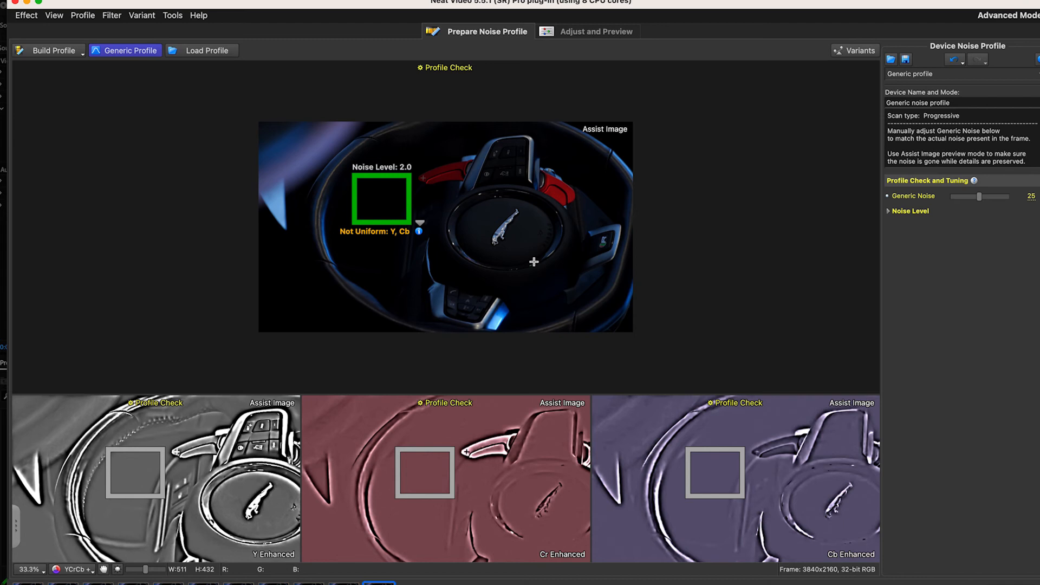
click(194, 470)
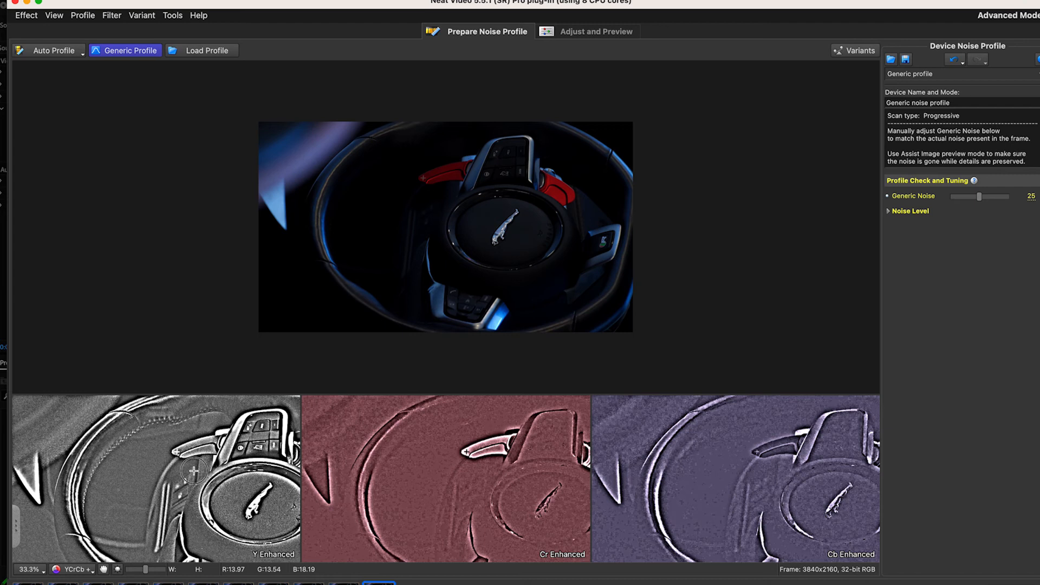
click(194, 470)
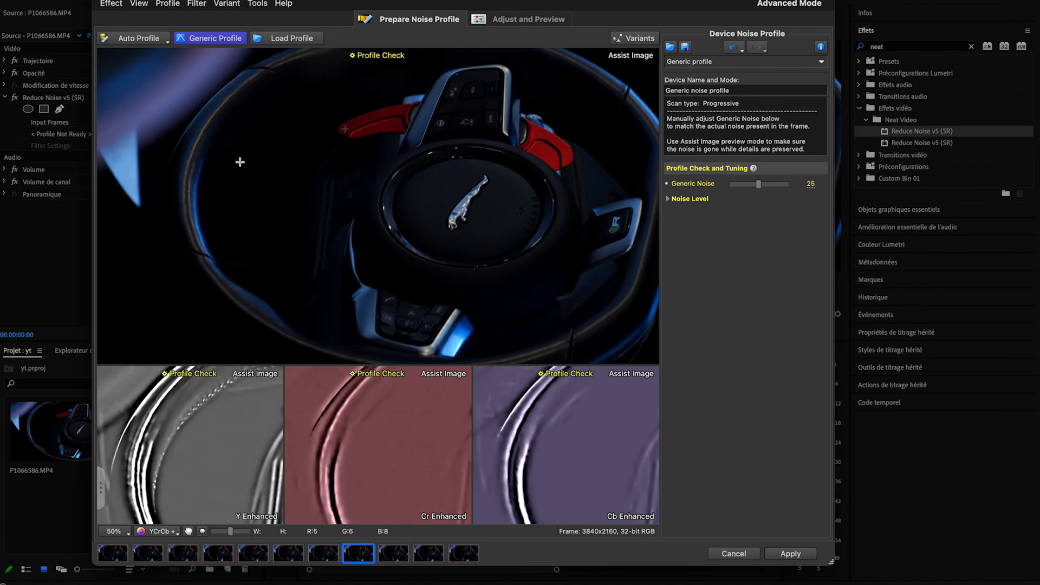
Lower the Generic Noise strength of the generic noise profile to 16 and apply the profile to the clip.
click(762, 185)
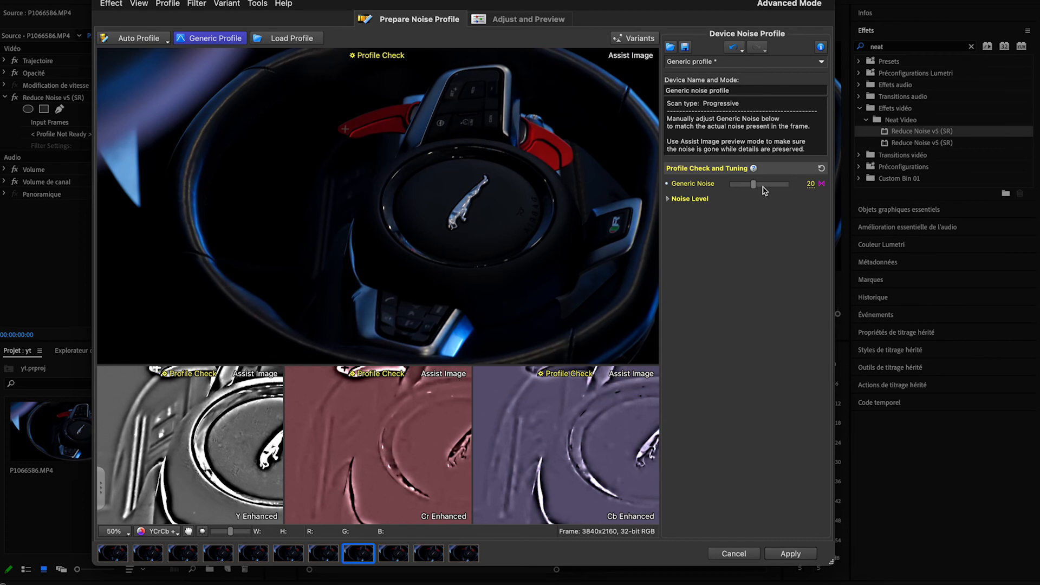
click(763, 185)
drag(748, 188, 743, 188)
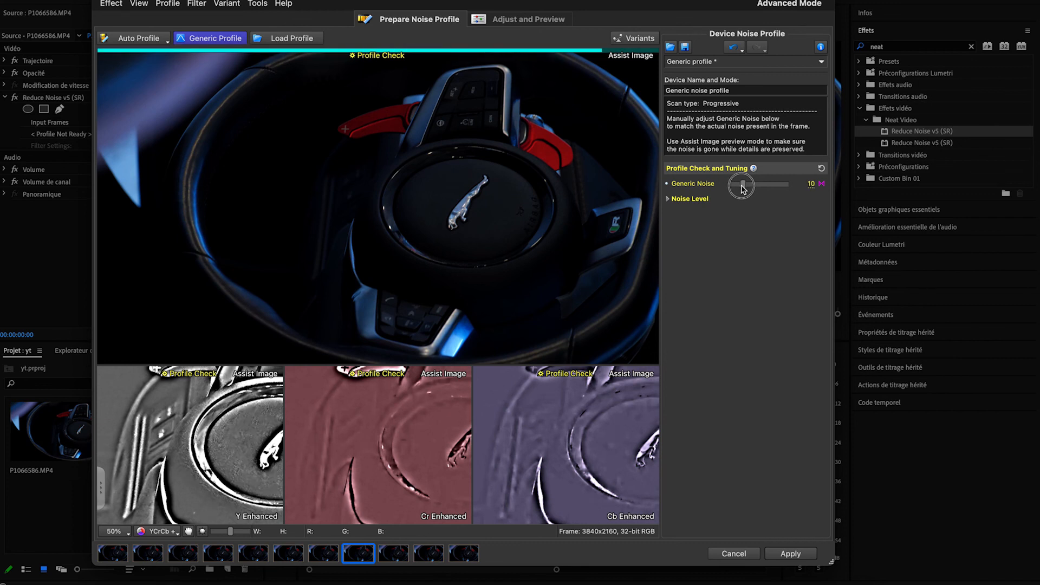
drag(743, 188, 752, 189)
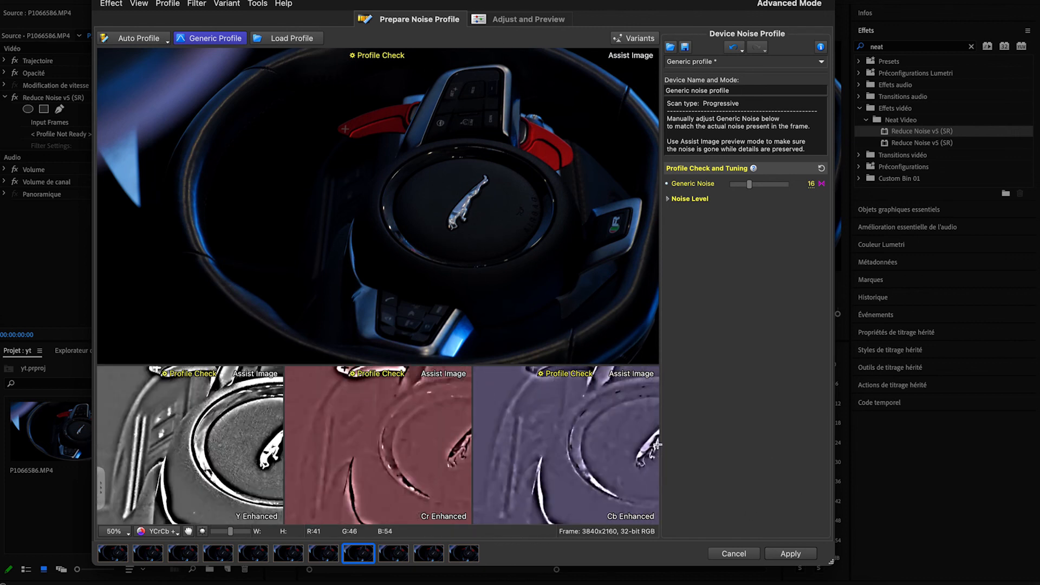
click(791, 553)
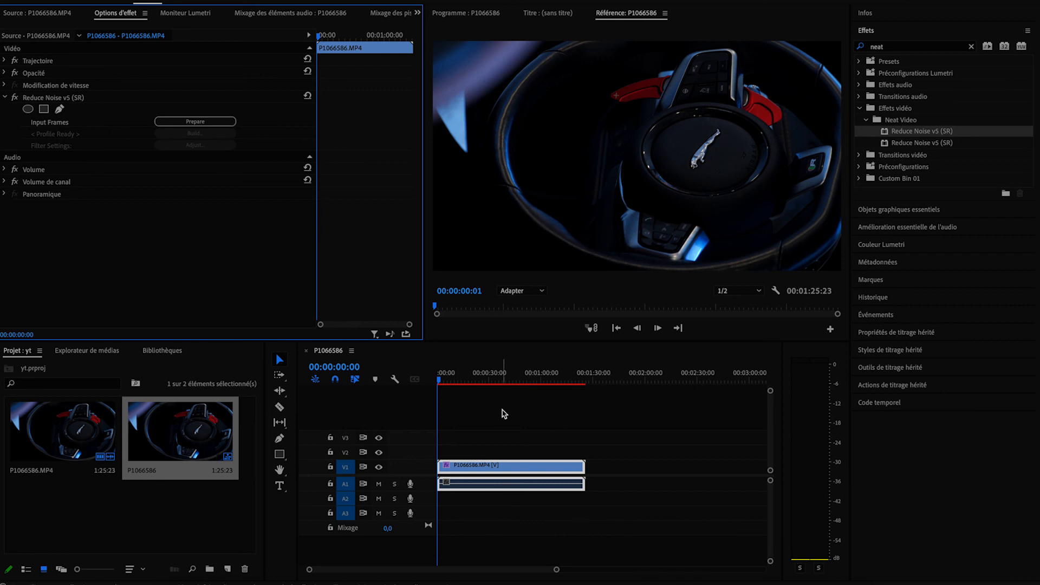
Inspect the denoised frame full screen, and compare it at 150 % with the Reduce Noise effect disabled and re-enabled.
key(ctrl+grave)
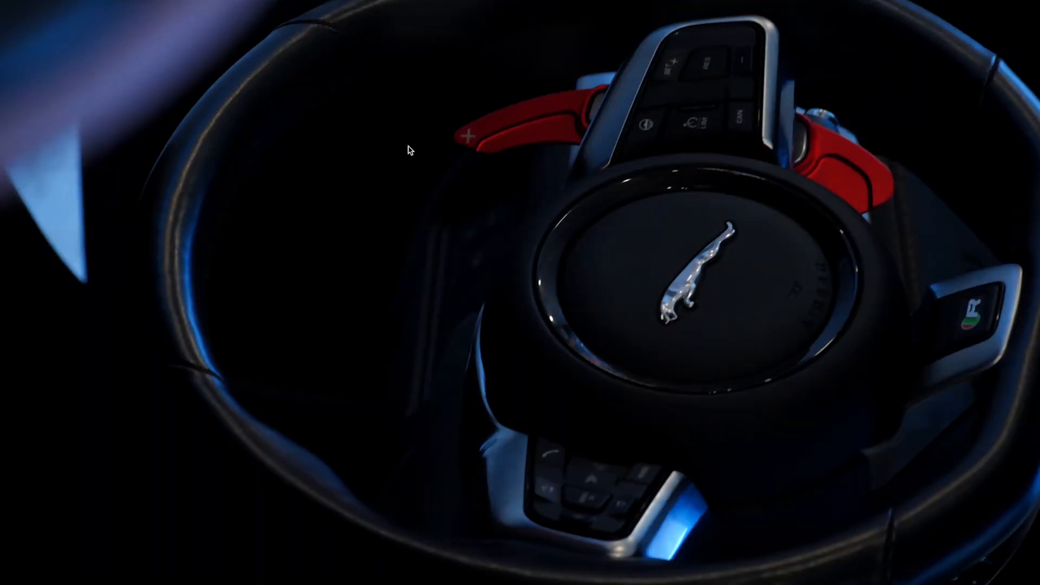
key(ctrl+grave)
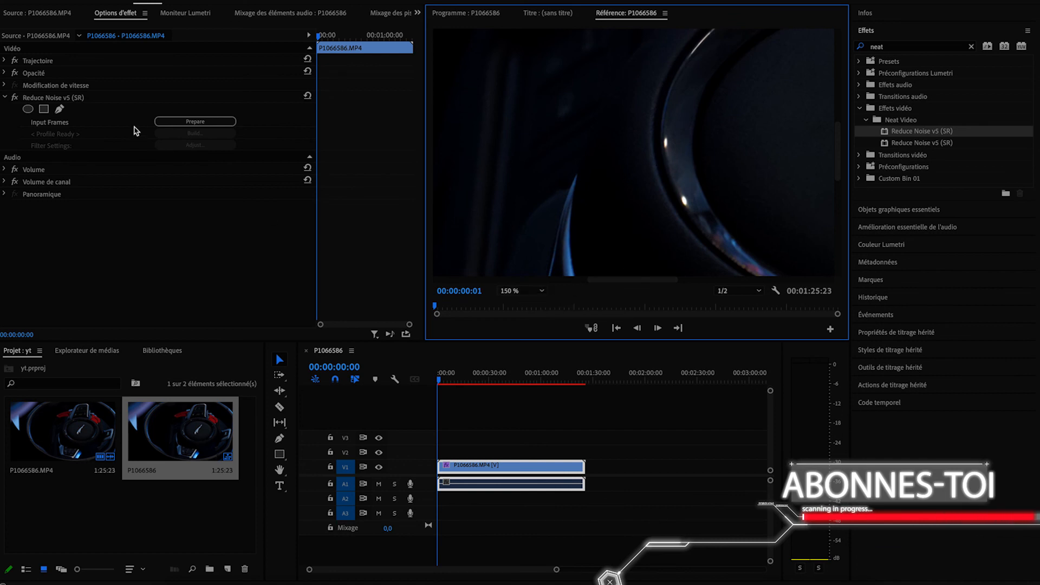
click(14, 97)
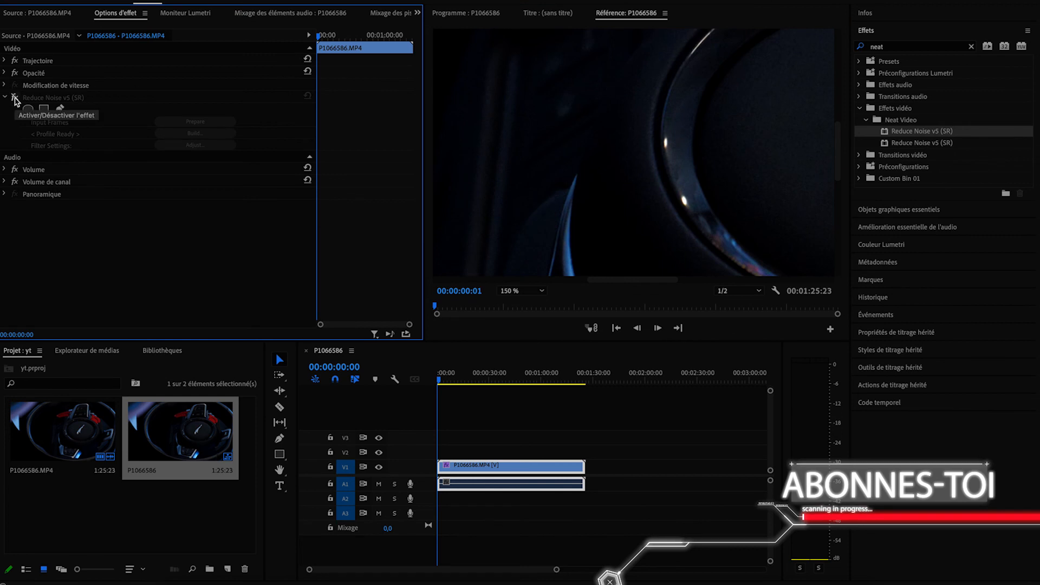
click(15, 98)
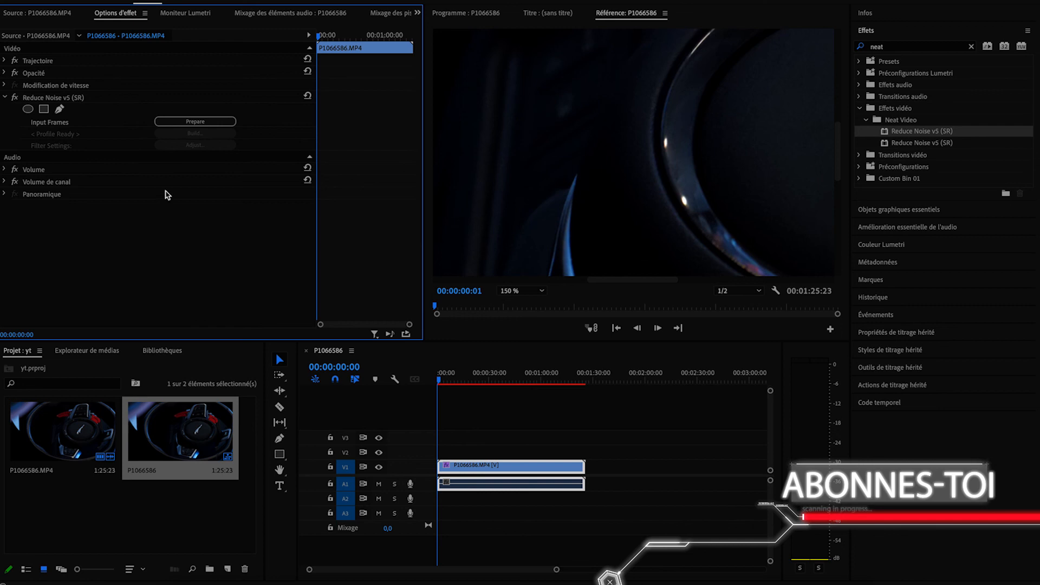